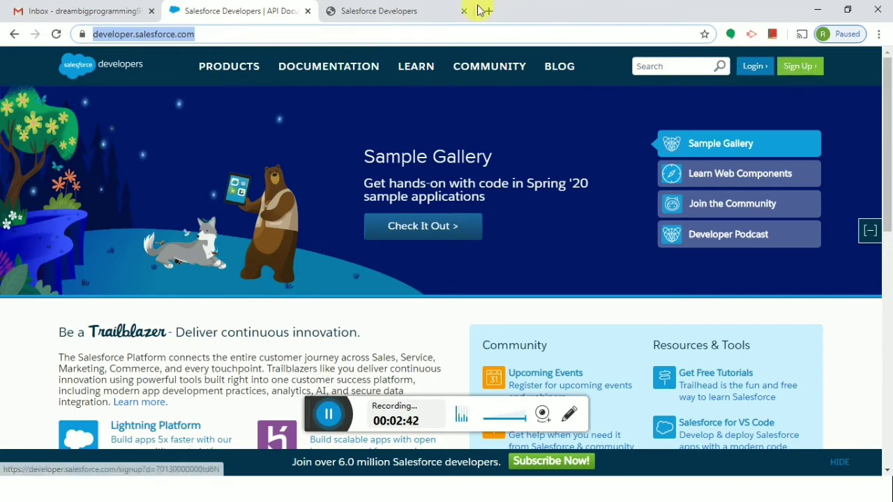
# On the Salesforce Developers signup form, copy the already-entered e-mail address for reuse as the username
pyautogui.click(391, 11)
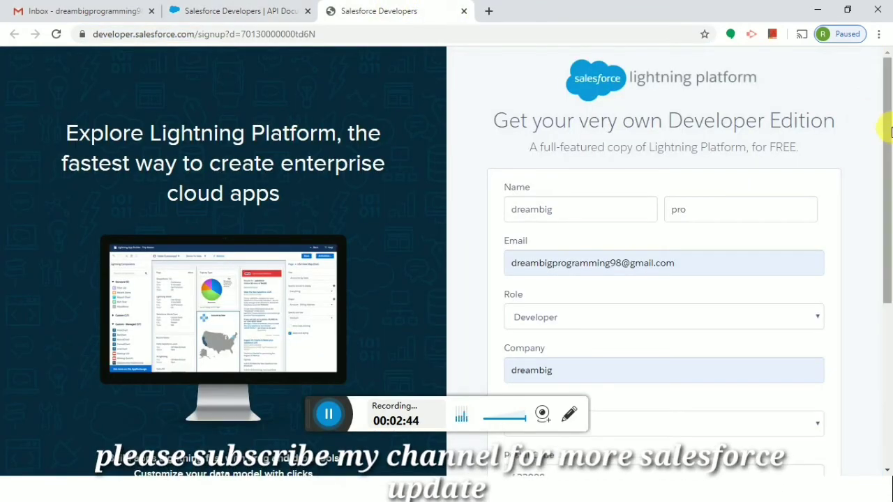
pyautogui.moveTo(889, 141); pyautogui.dragTo(889, 200)
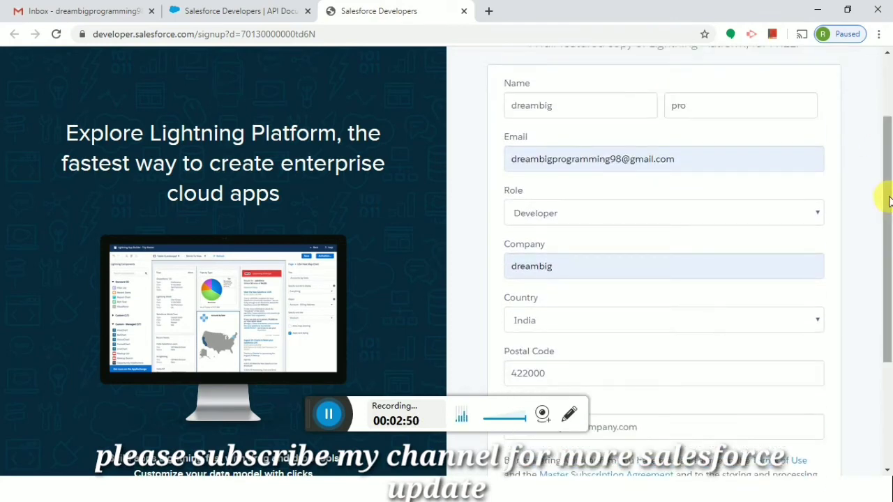
pyautogui.moveTo(886, 193)
pyautogui.mouseDown()
pyautogui.moveTo(884, 261)
pyautogui.moveTo(882, 199)
pyautogui.mouseUp()
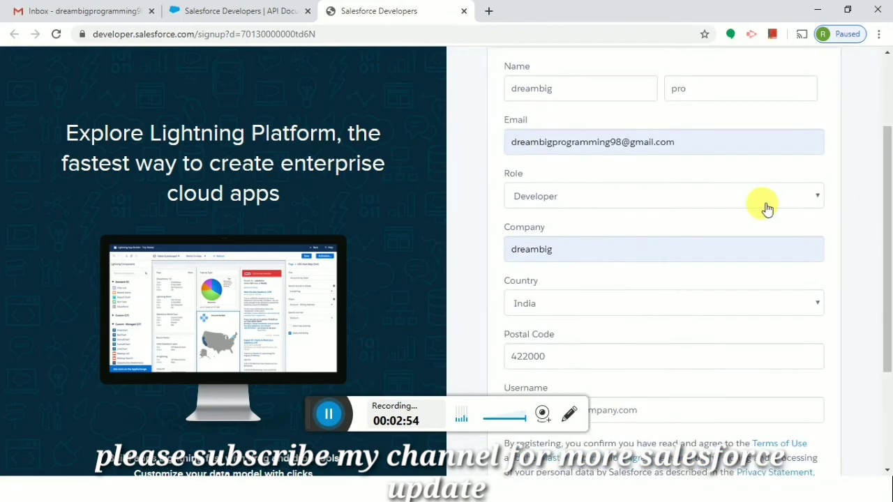
pyautogui.moveTo(702, 145); pyautogui.dragTo(519, 148)
pyautogui.hotkey('ctrl', 'c')
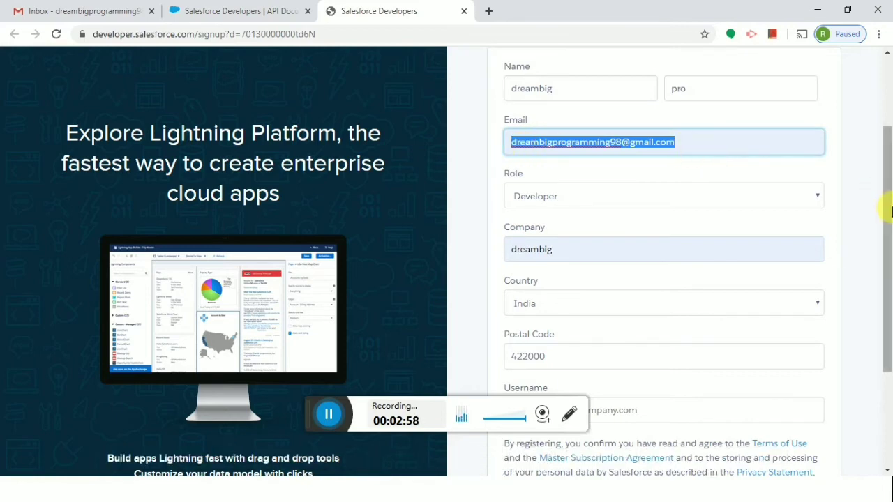
pyautogui.moveTo(885, 235); pyautogui.dragTo(886, 329)
pyautogui.click(671, 253)
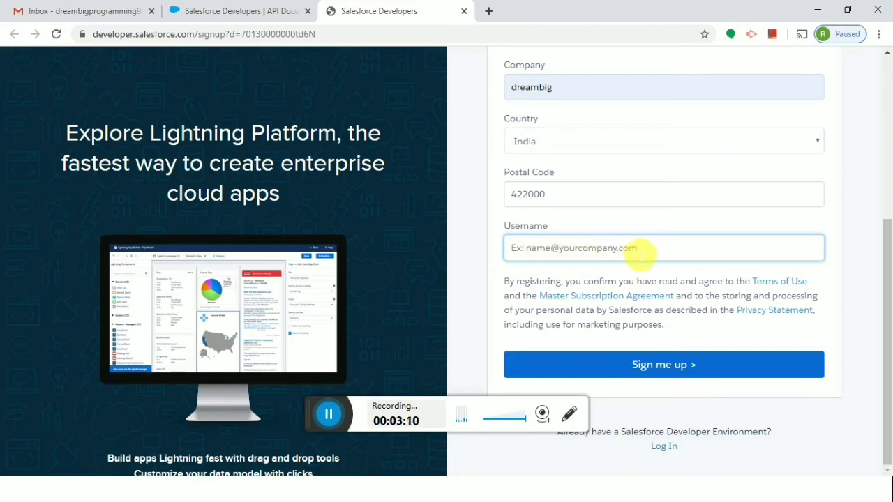
# Paste the e-mail as the username, insert a '+pro' tag before the @, and submit with 'Sign me up'
pyautogui.hotkey('ctrl', 'v')
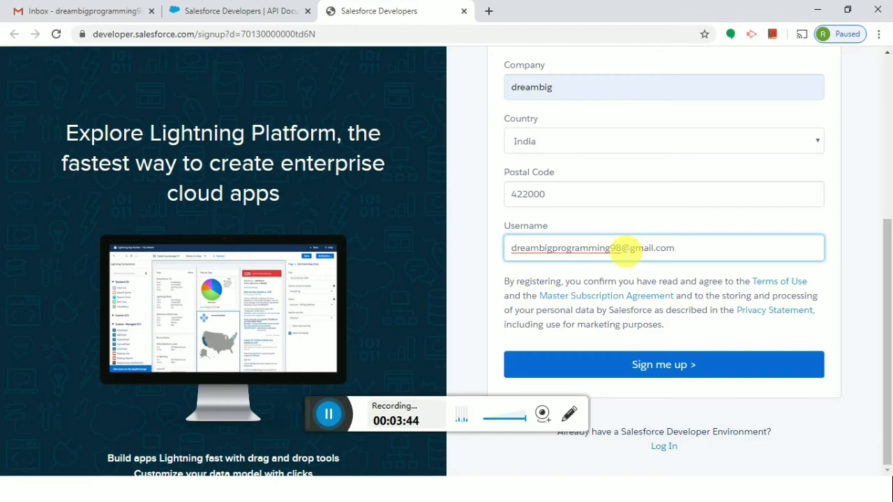
pyautogui.press('Left')
pyautogui.press('Left')
pyautogui.press('Left')
pyautogui.write('+')
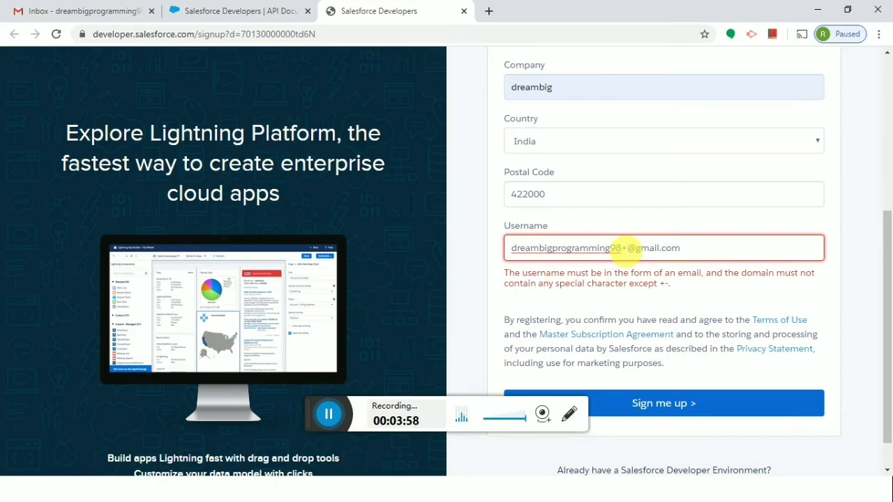
pyautogui.write('dev')
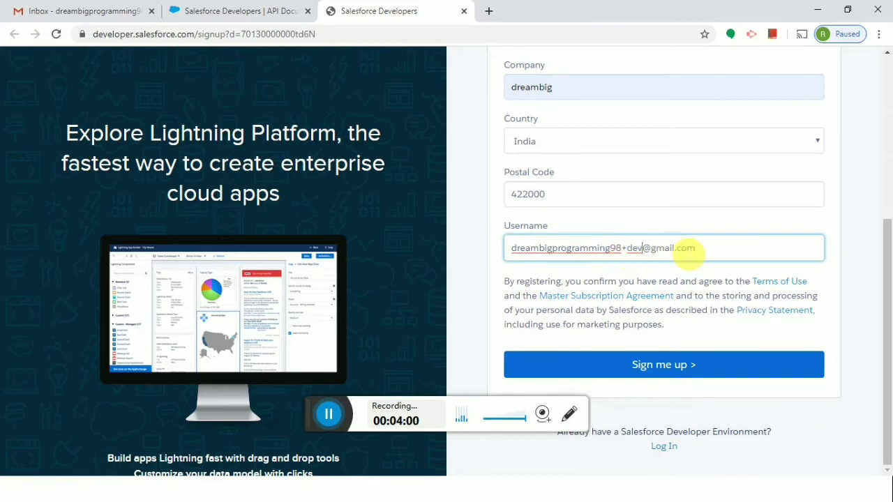
pyautogui.moveTo(700, 249); pyautogui.dragTo(568, 238)
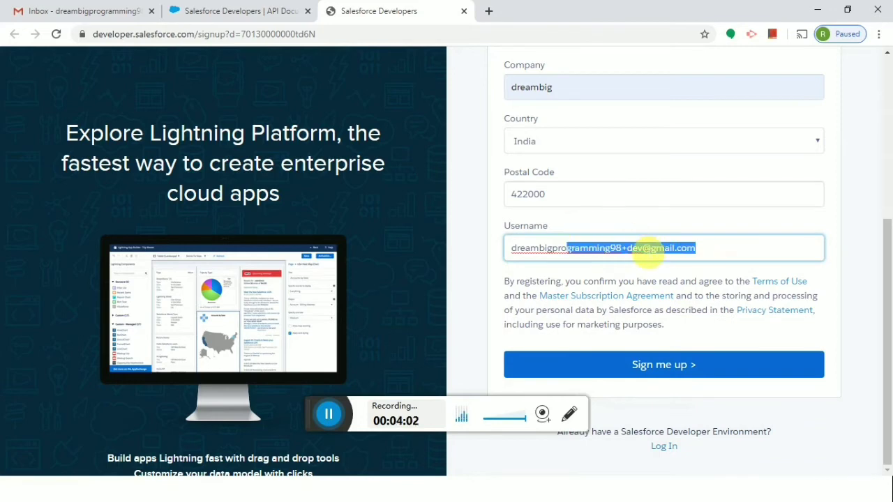
pyautogui.click(642, 248)
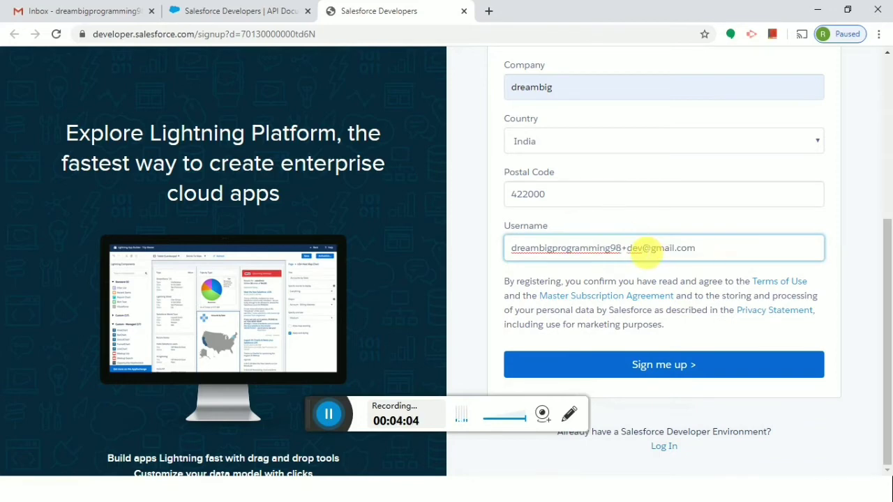
pyautogui.press('BackSpace')
pyautogui.press('BackSpace')
pyautogui.press('BackSpace')
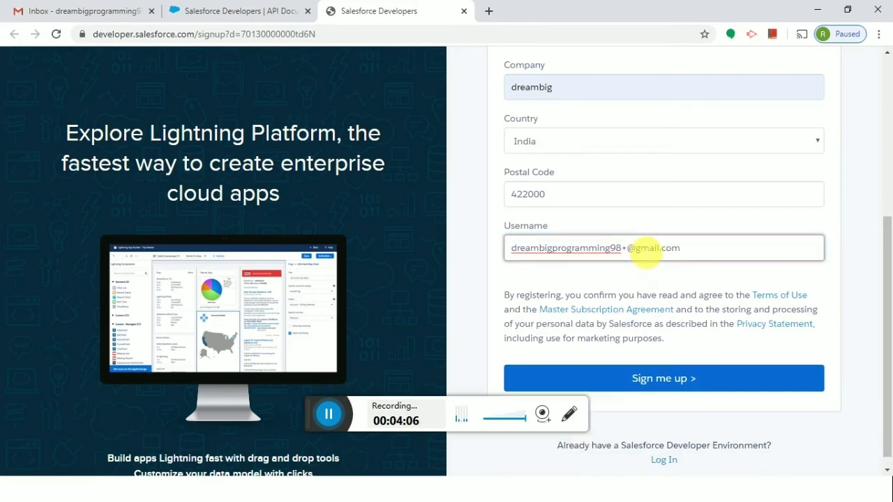
pyautogui.write('pro')
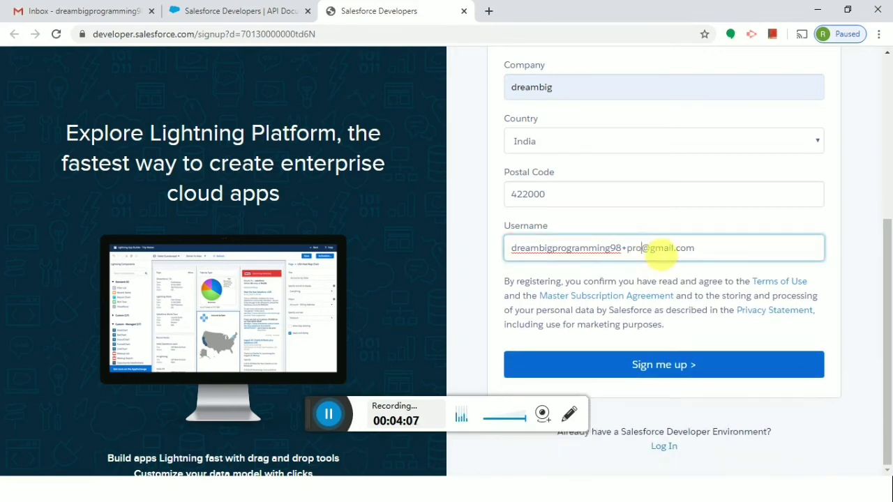
pyautogui.moveTo(697, 249); pyautogui.dragTo(543, 278)
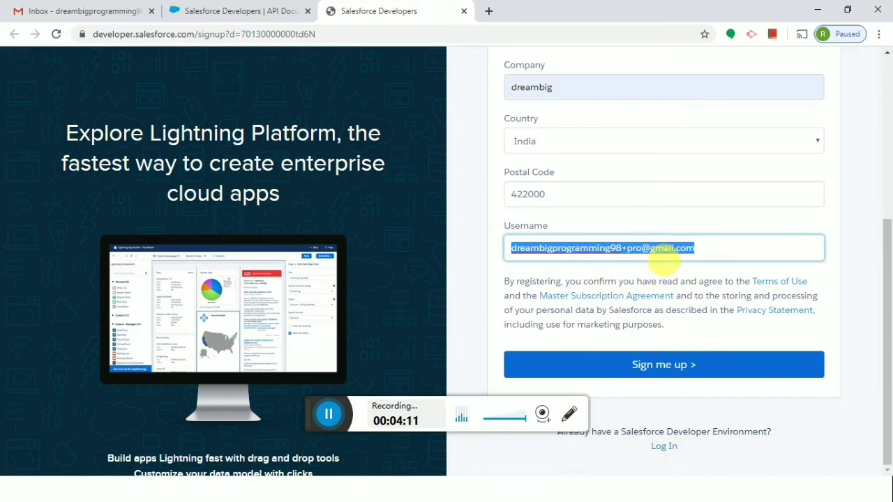
pyautogui.click(670, 371)
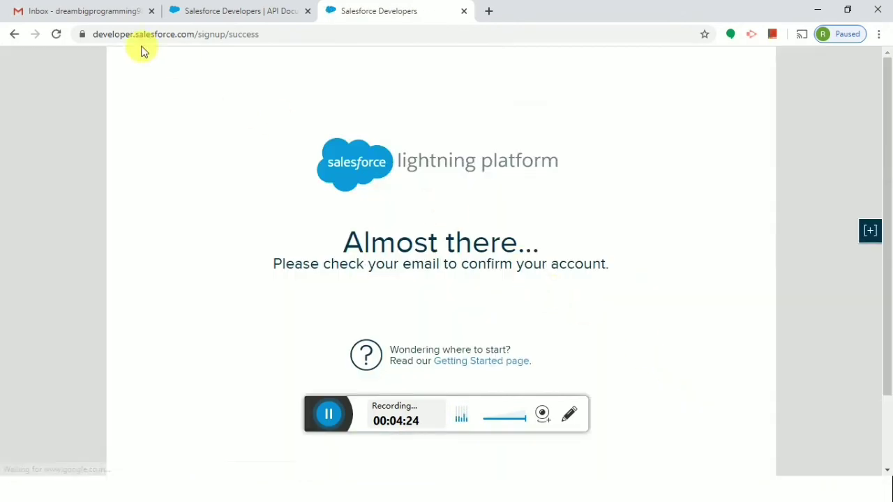
# Verify the account from the 'Welcome to Salesforce: Verify your account' e-mail in Gmail
pyautogui.click(90, 12)
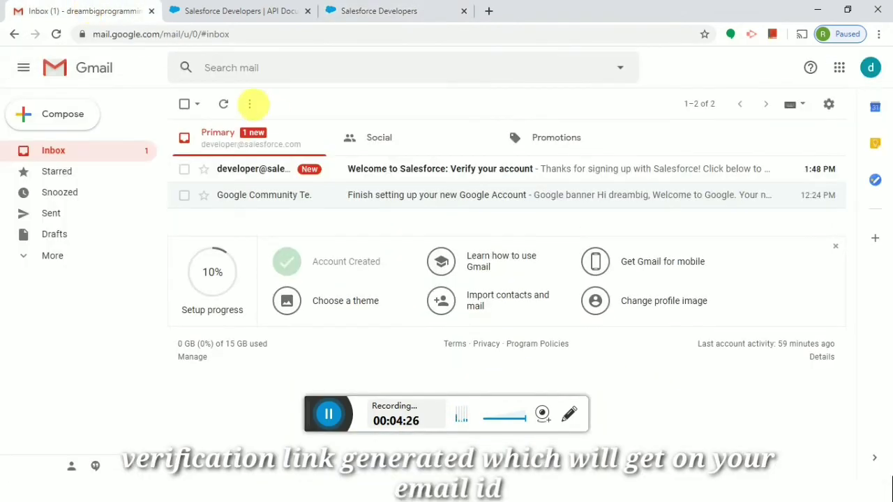
pyautogui.click(628, 159)
pyautogui.moveTo(853, 185); pyautogui.dragTo(858, 303)
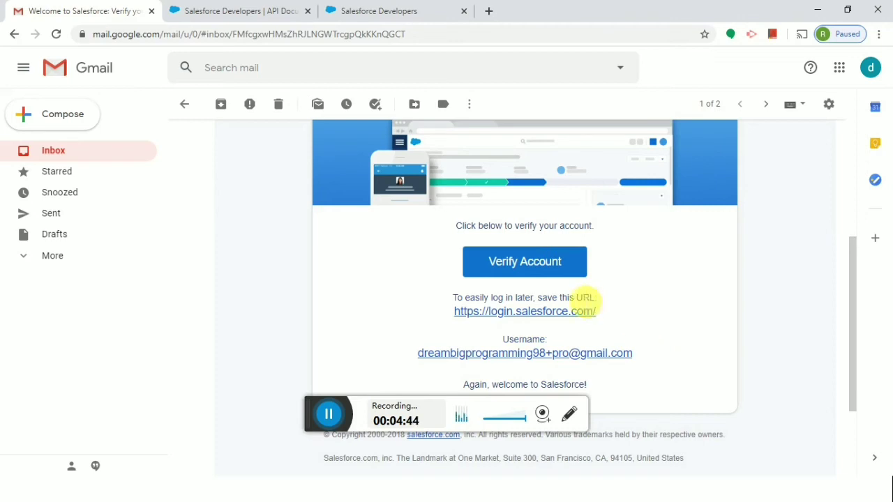
pyautogui.click(524, 265)
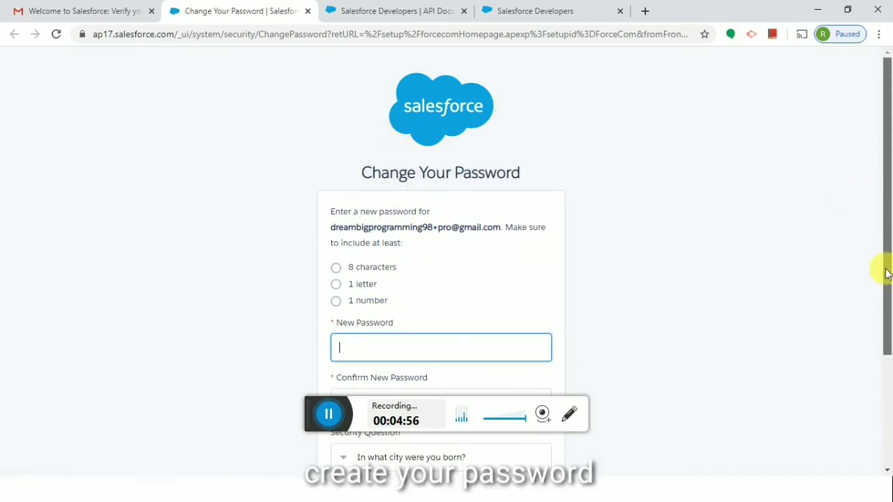
# Enter the new password in both the New Password and Confirm New Password fields
pyautogui.scroll(-3, 888, 313)
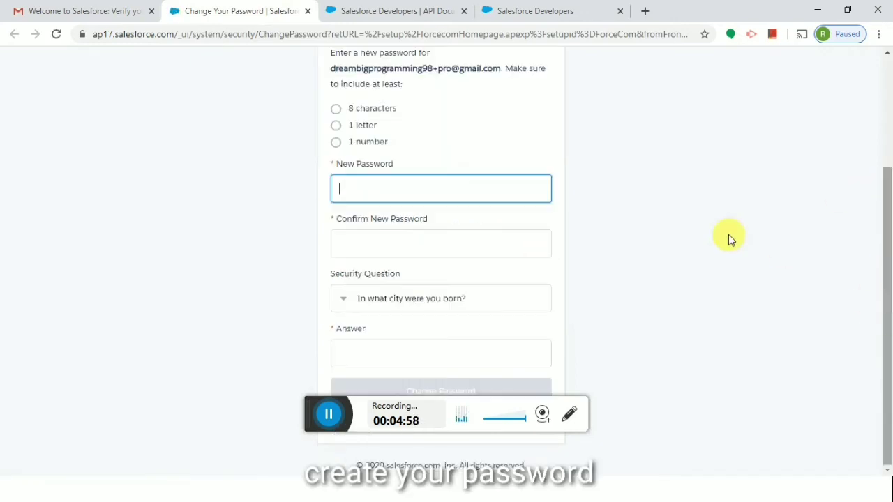
pyautogui.click(454, 189)
pyautogui.write('d')
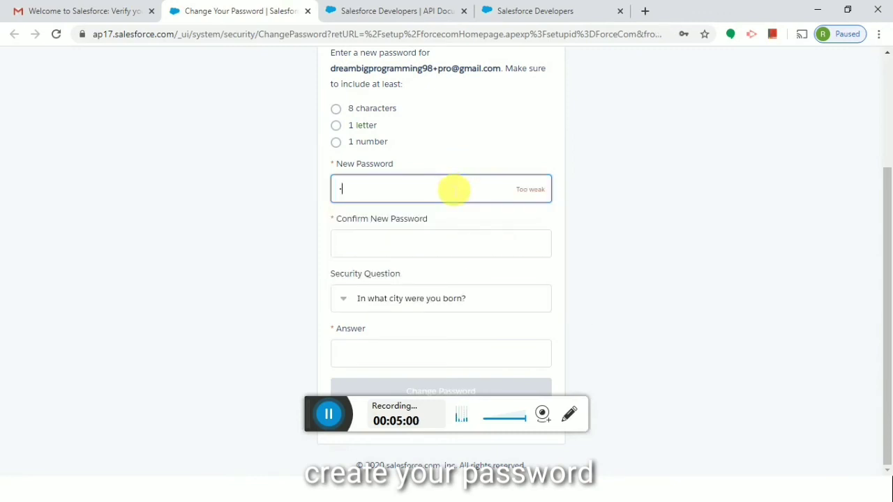
pyautogui.write('••••••')
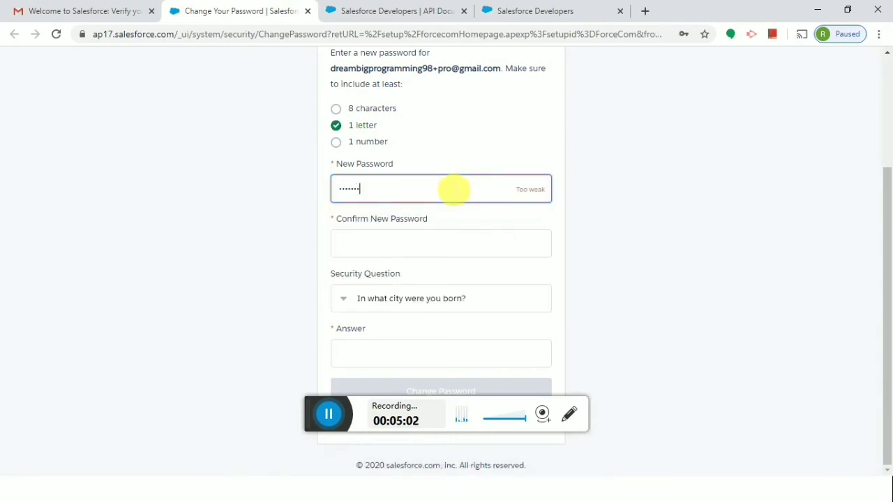
pyautogui.write('••')
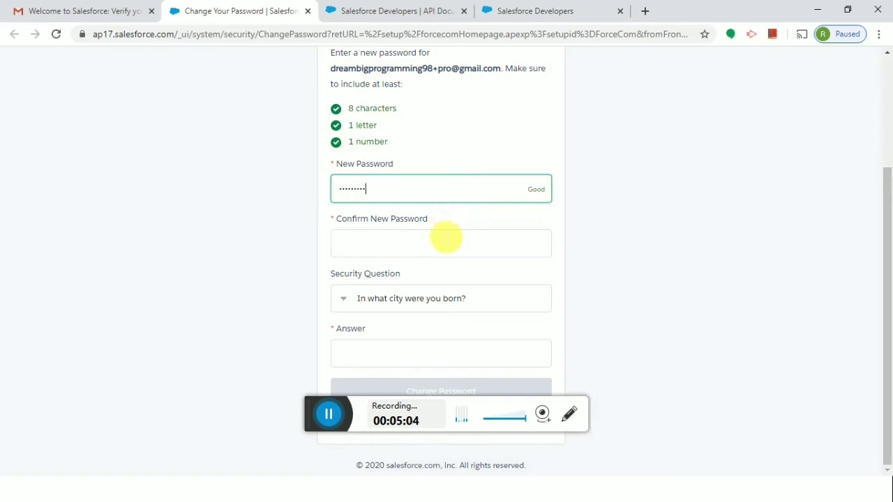
pyautogui.click(447, 243)
pyautogui.write('•••••••')
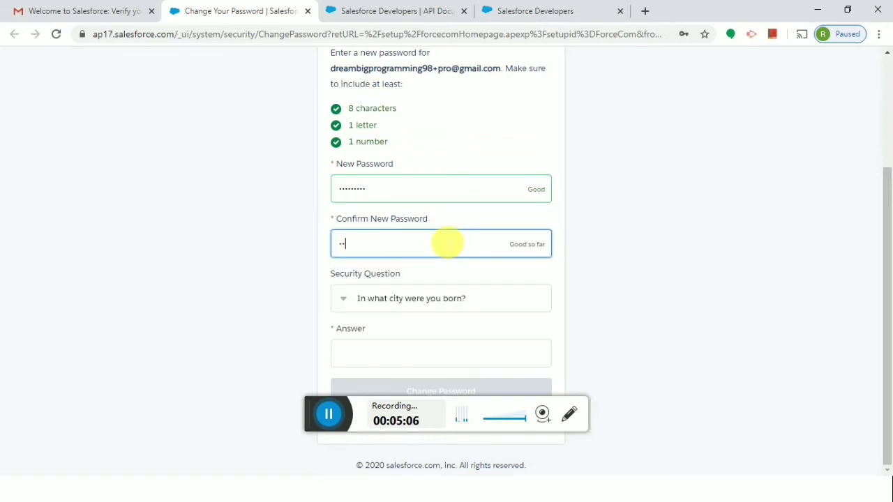
pyautogui.write('••')
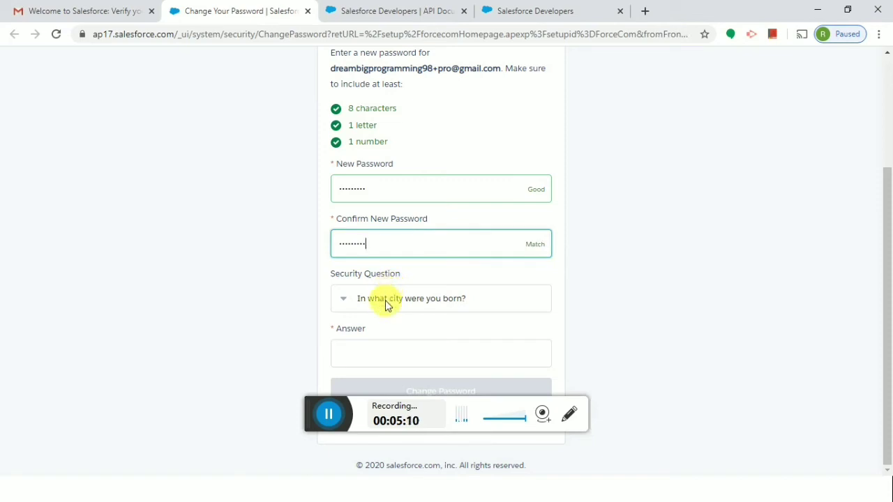
# Answer the city security question and submit the password change
pyautogui.click(367, 355)
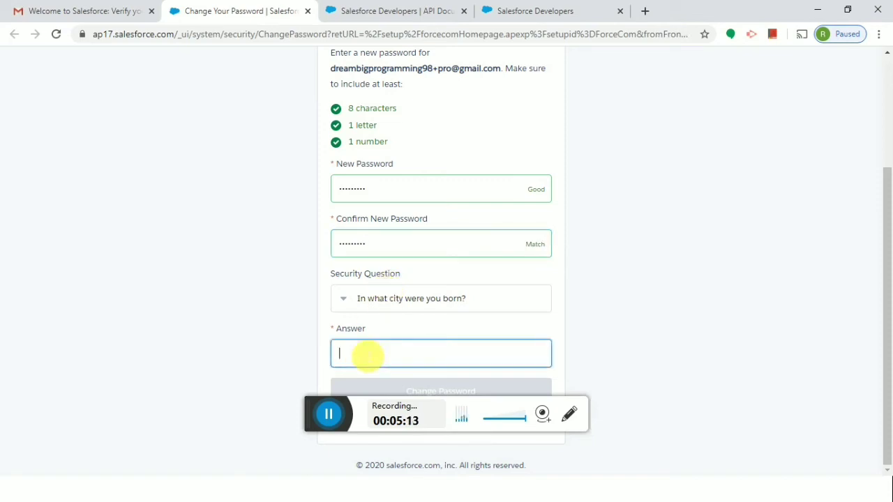
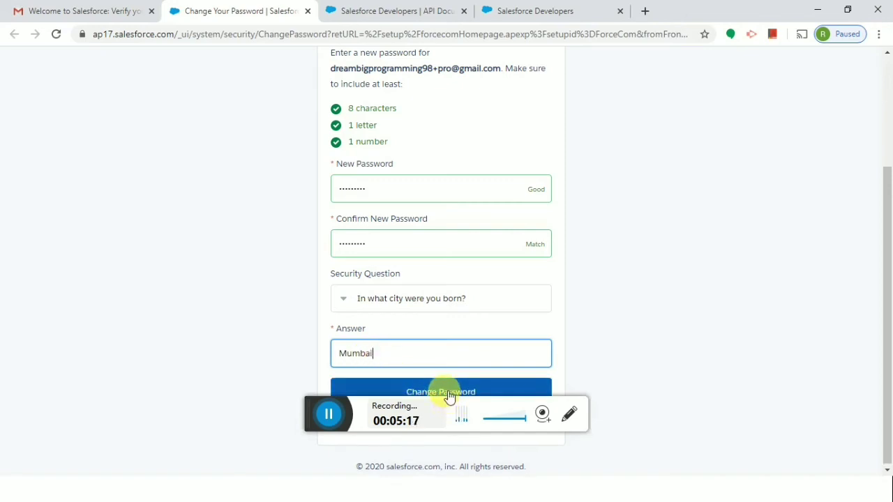
pyautogui.click(449, 392)
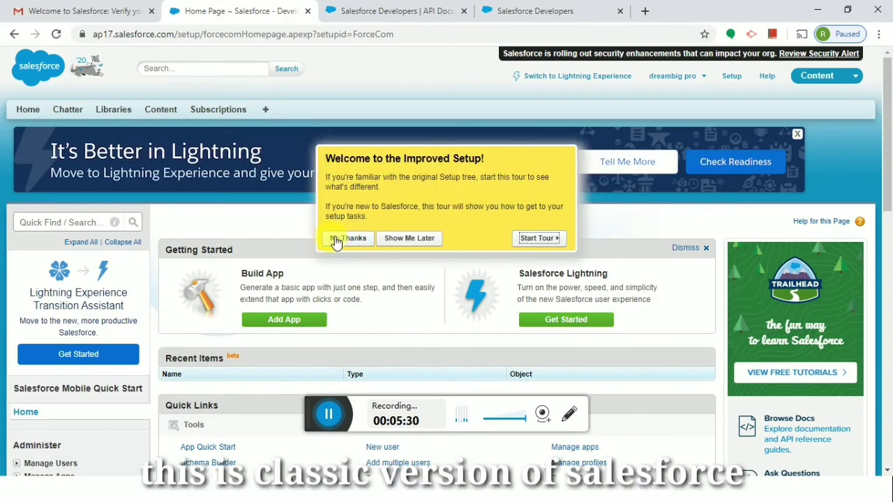
# Decline the Improved Setup tour with No Thanks and switch to Lightning Experience
pyautogui.click(337, 239)
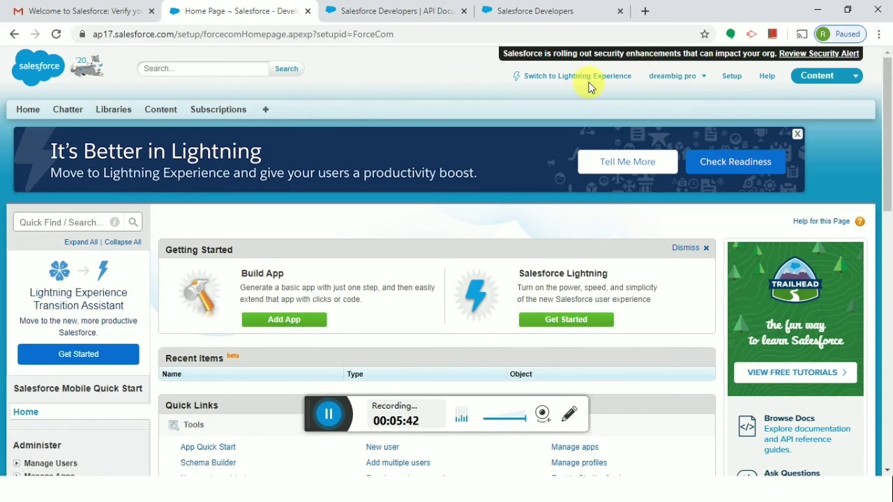
pyautogui.click(588, 78)
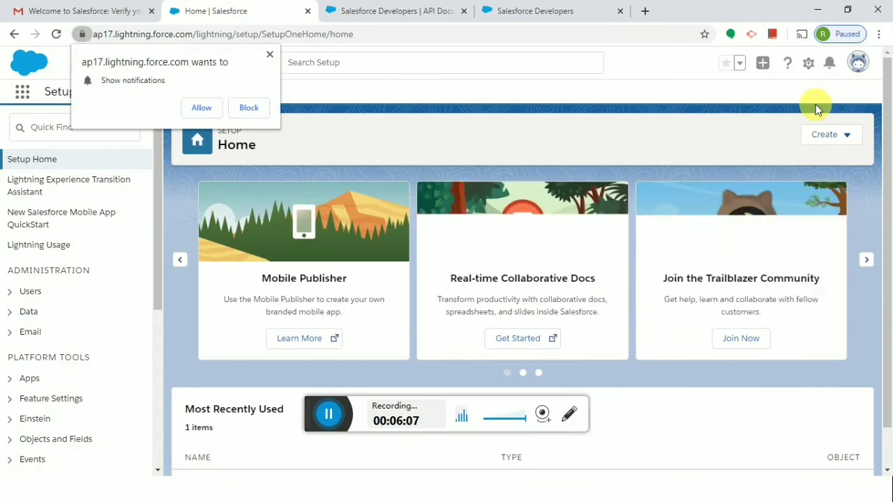
# Dismiss the notification and welcome prompts, check the profile's ap17 instance, then show the Thank You slide
pyautogui.click(269, 56)
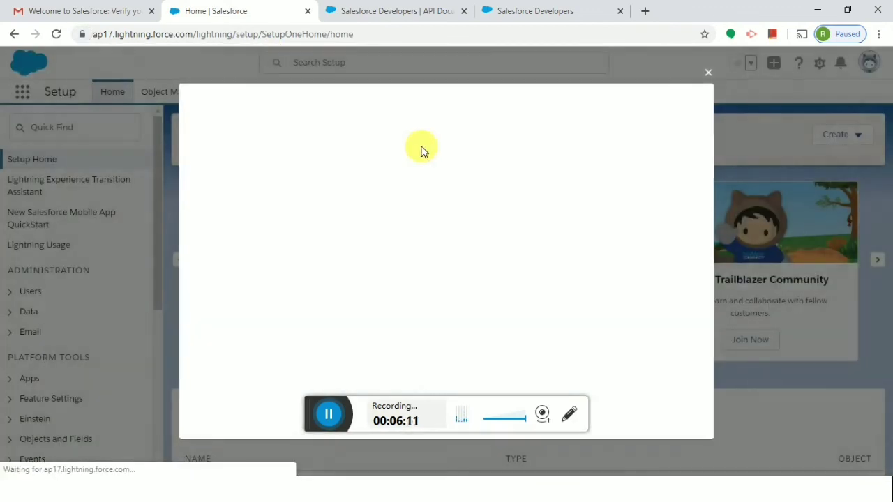
pyautogui.click(710, 70)
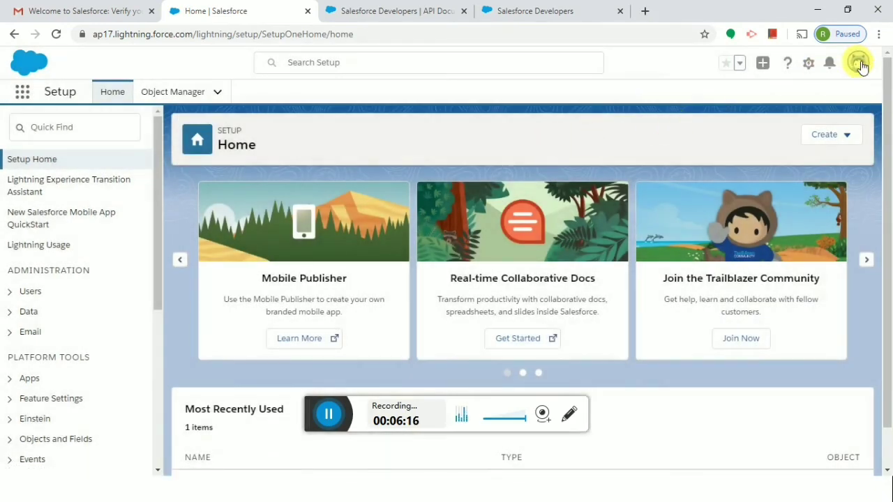
pyautogui.click(858, 62)
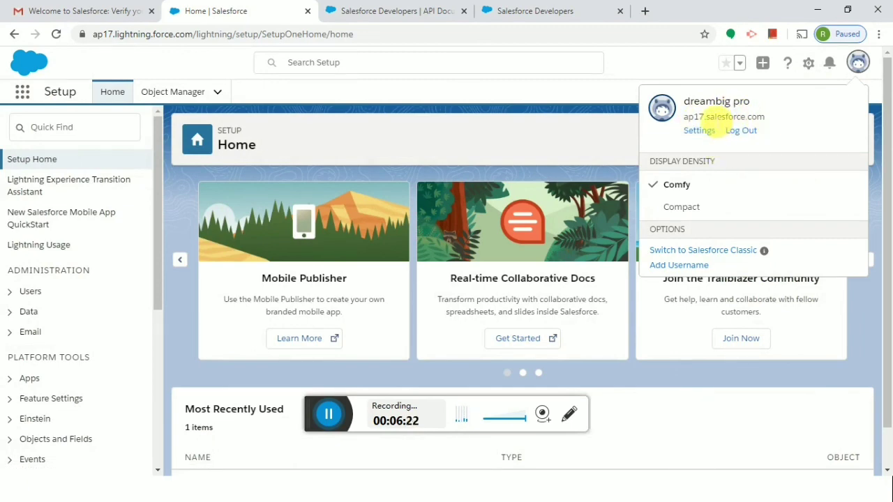
pyautogui.doubleClick(694, 119)
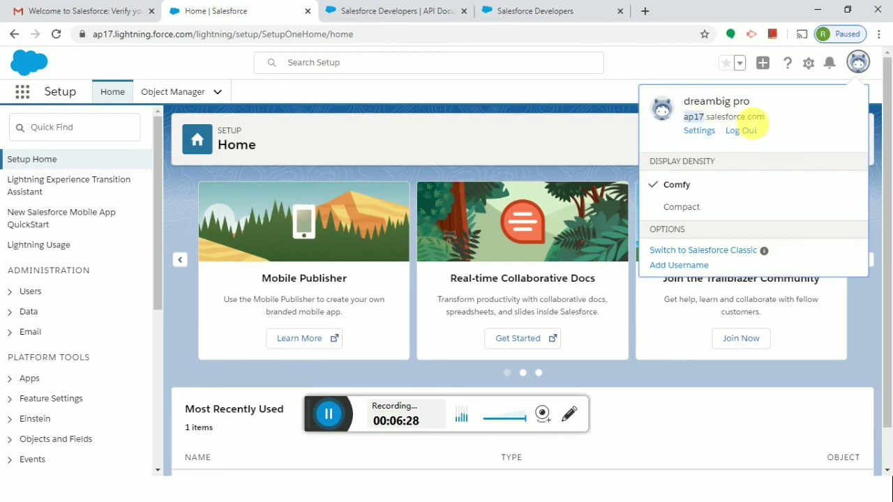
pyautogui.click(515, 111)
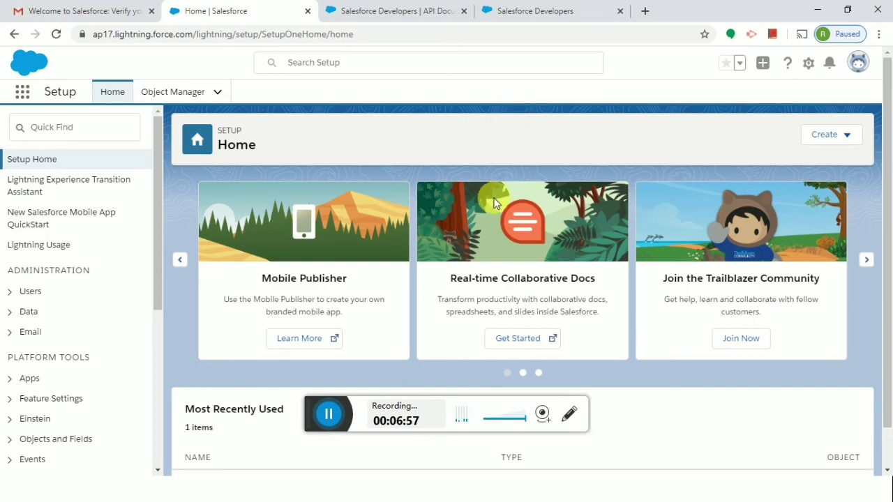
pyautogui.hotkey('alt', 'Tab')
pyautogui.hotkey('alt', 'Tab')
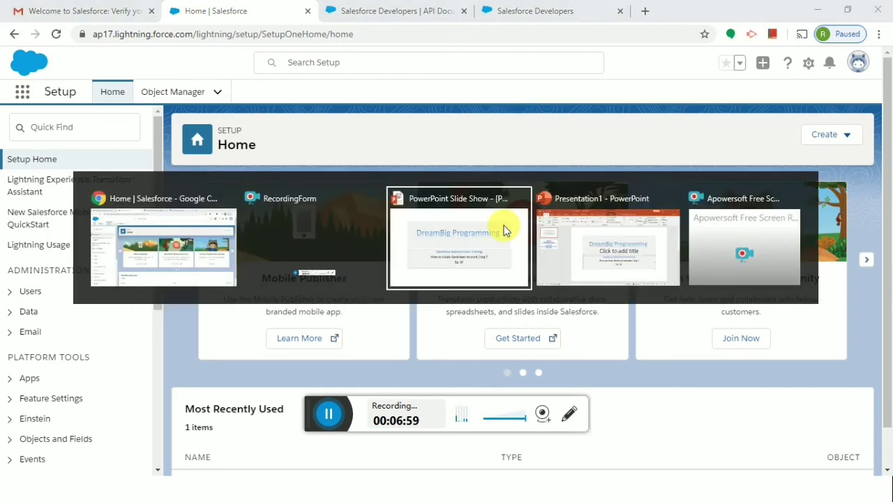
pyautogui.press('Right')
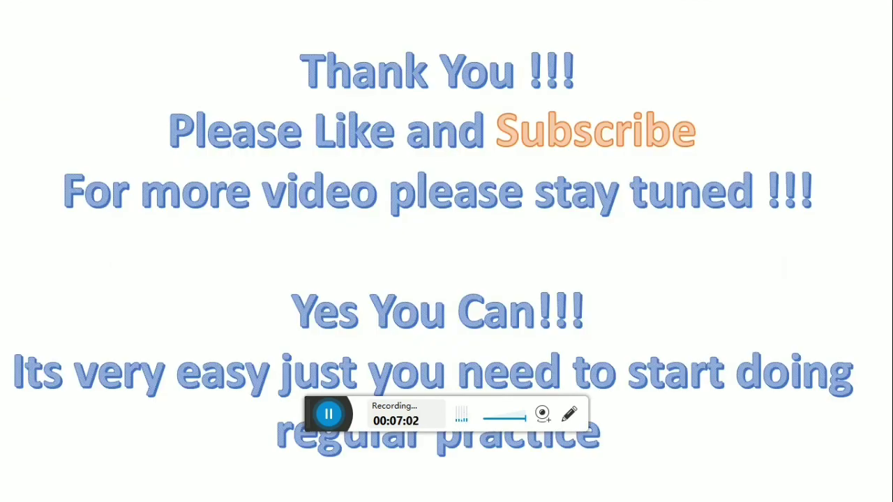